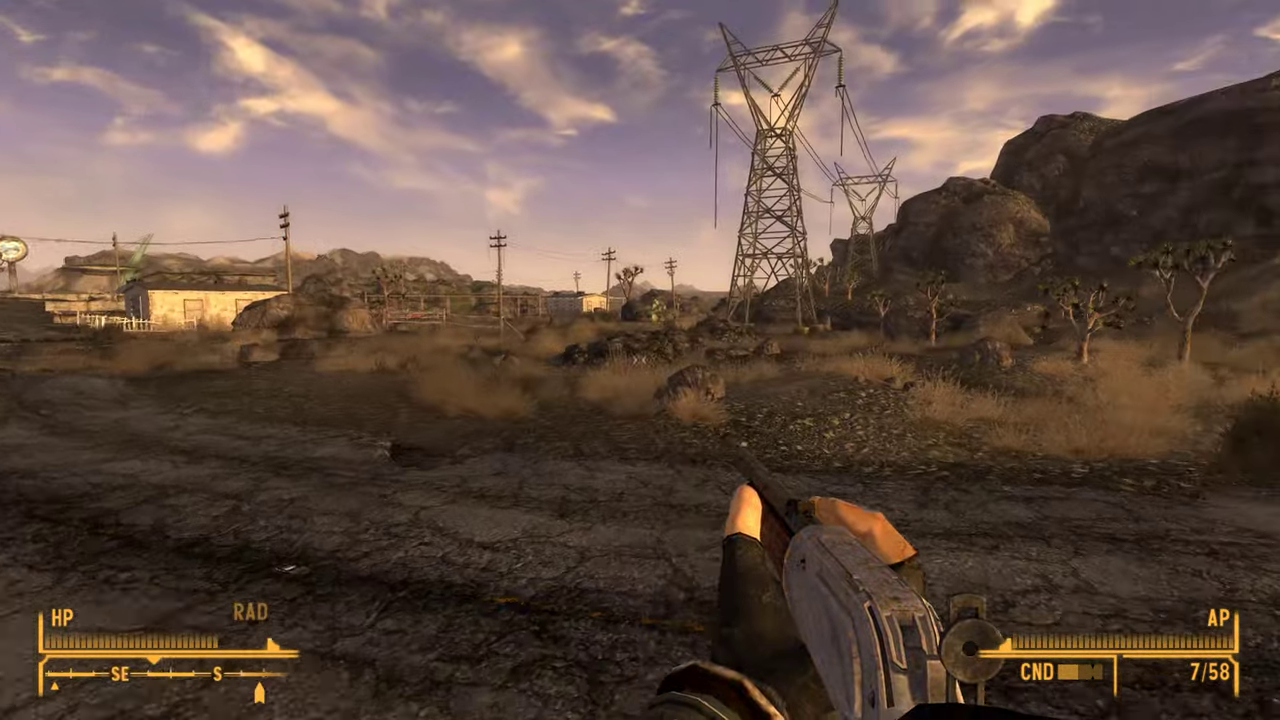
{"action": "mouse_move", "coordinate": [640, 360]}
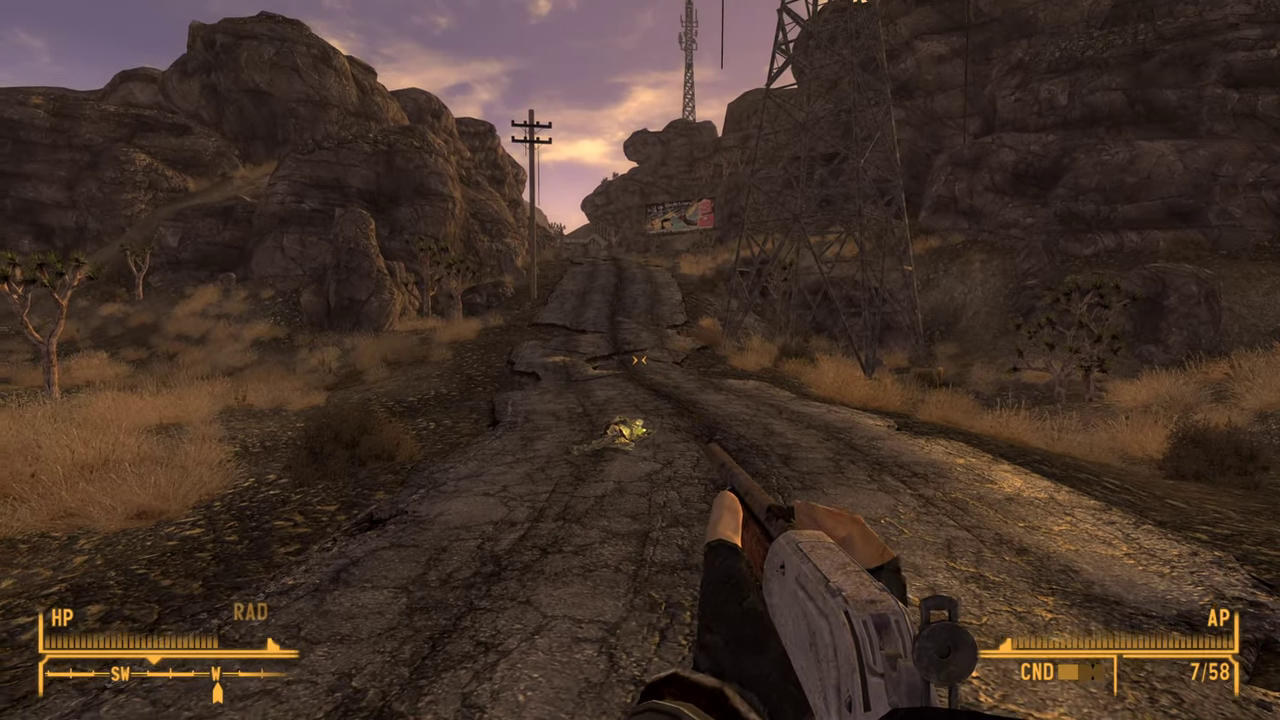
{"action": "key", "text": "Escape"}
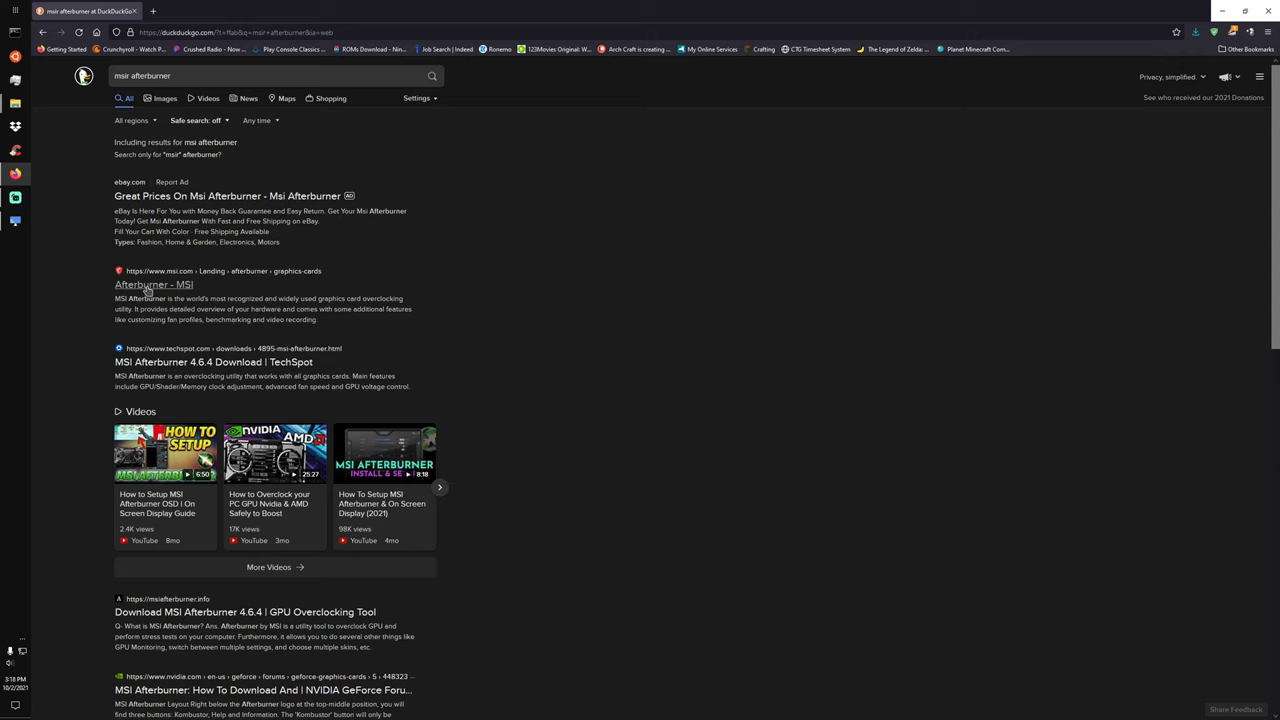
Download MSIAfterburnerSetup.zip from MSI's official Afterburner page and open the archive
{"action": "left_click", "coordinate": [146, 286]}
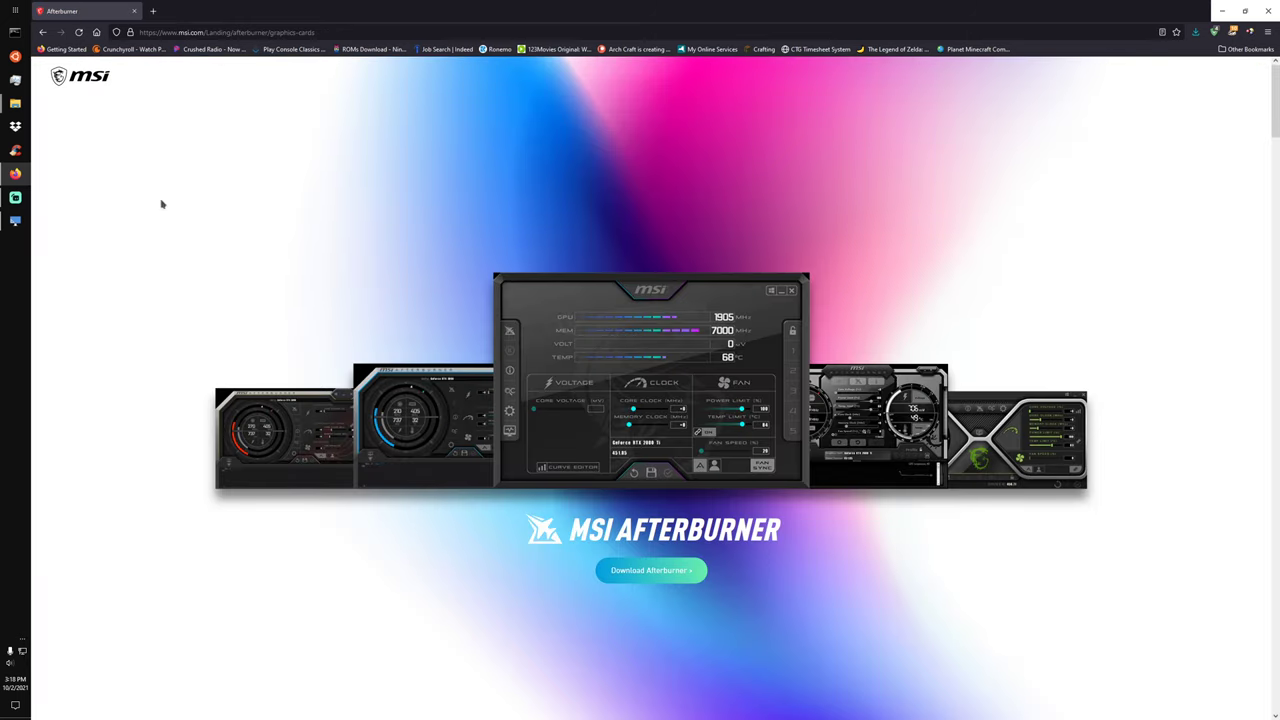
{"action": "left_click", "coordinate": [659, 579]}
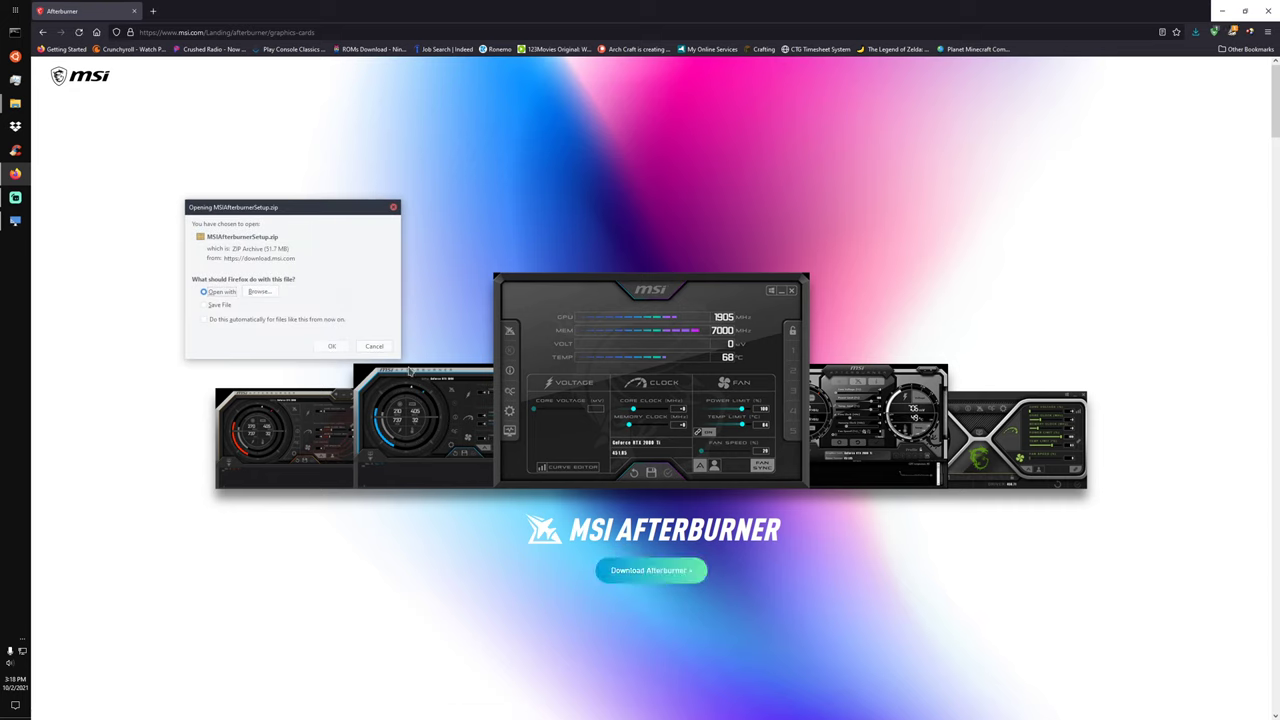
{"action": "left_click", "coordinate": [333, 347]}
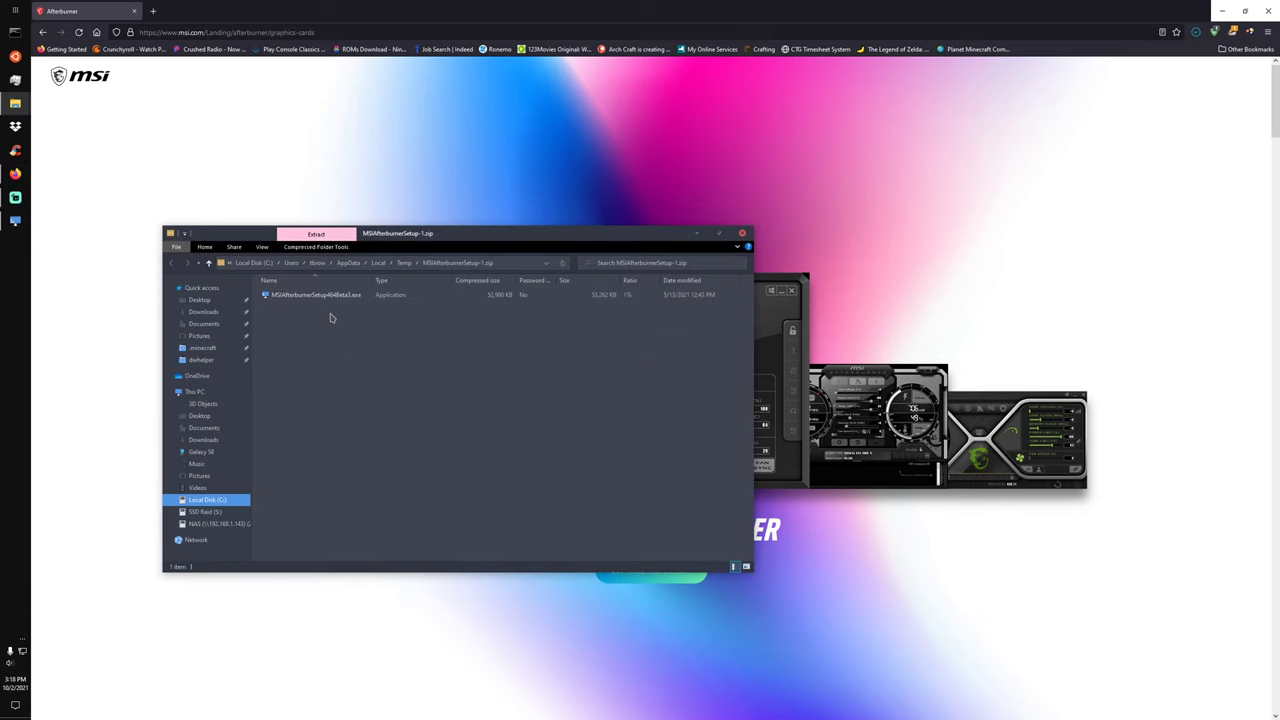
Launch MSIAfterburnerSetup464Beta3.exe from the archive and start its setup wizard in the preselected language
{"action": "left_click", "coordinate": [333, 296]}
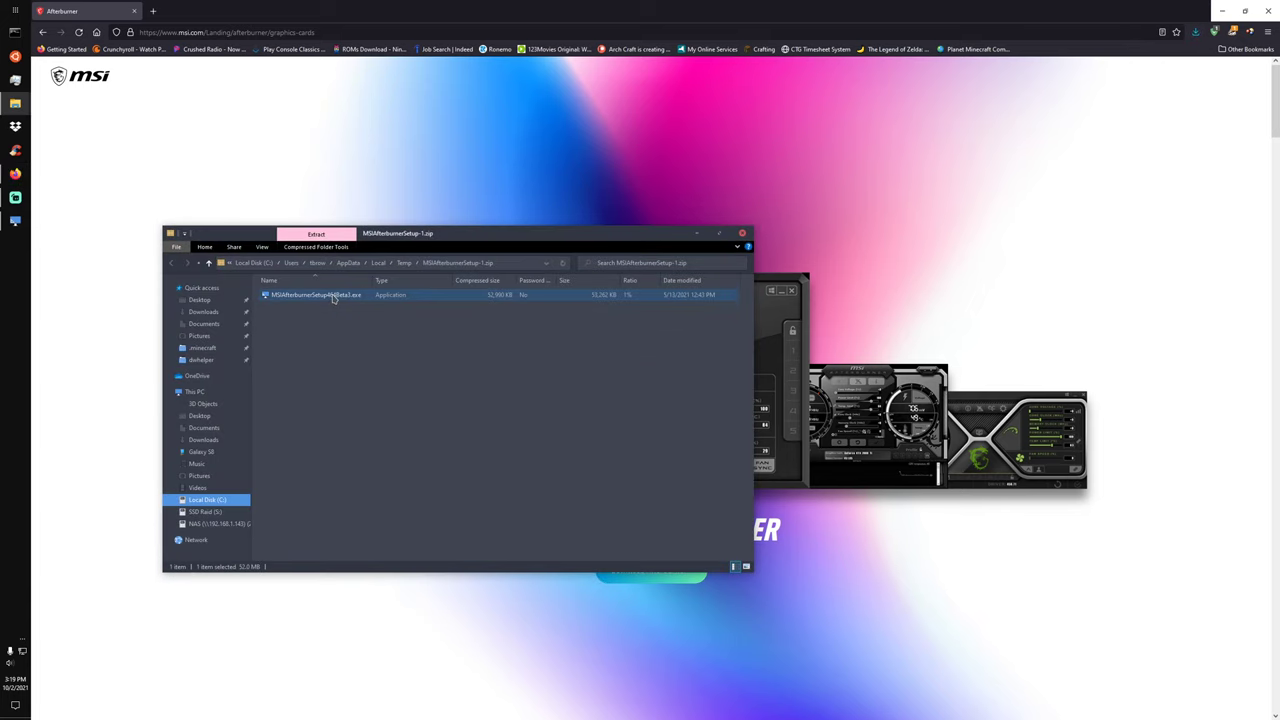
{"action": "key", "text": "Return"}
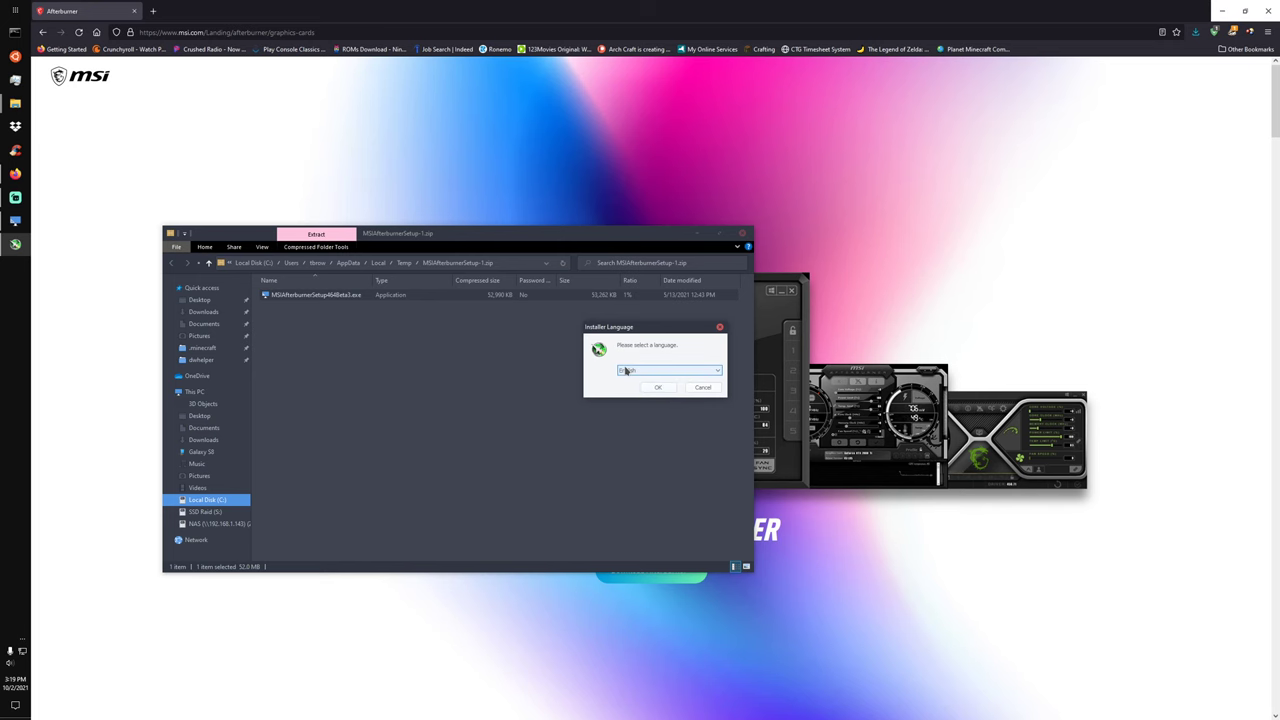
{"action": "left_click", "coordinate": [657, 387]}
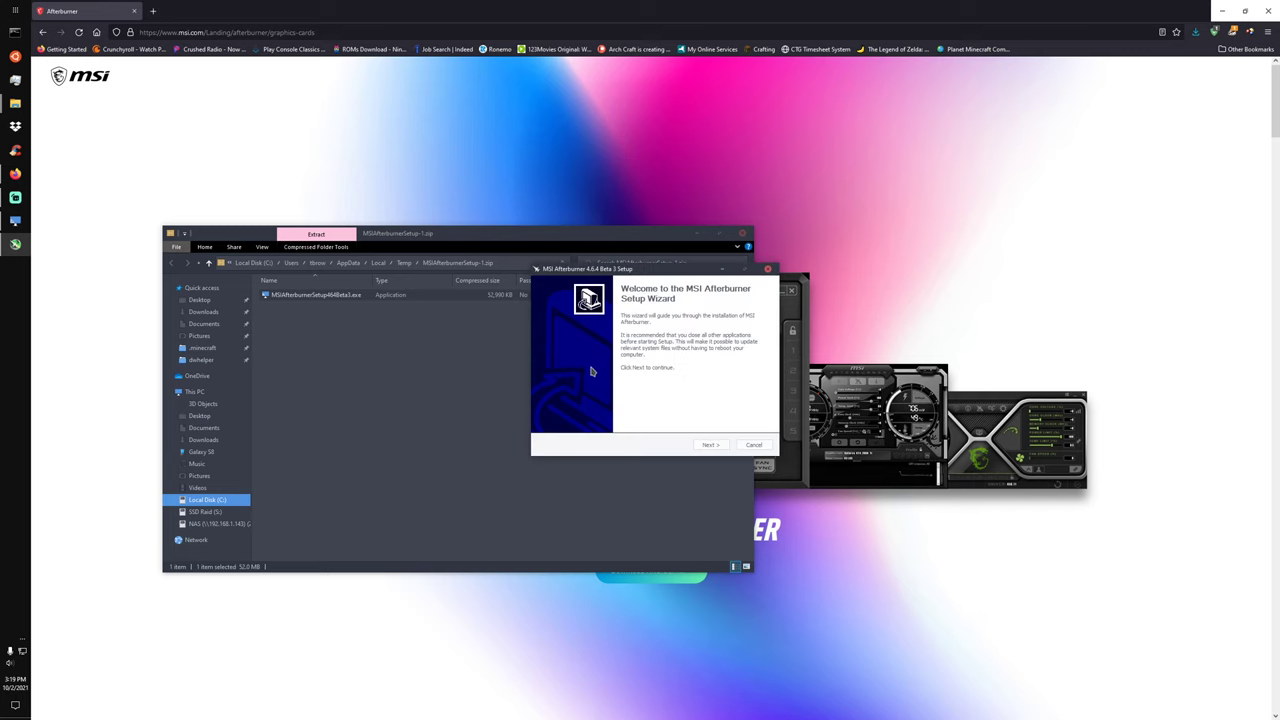
{"action": "left_click", "coordinate": [709, 445]}
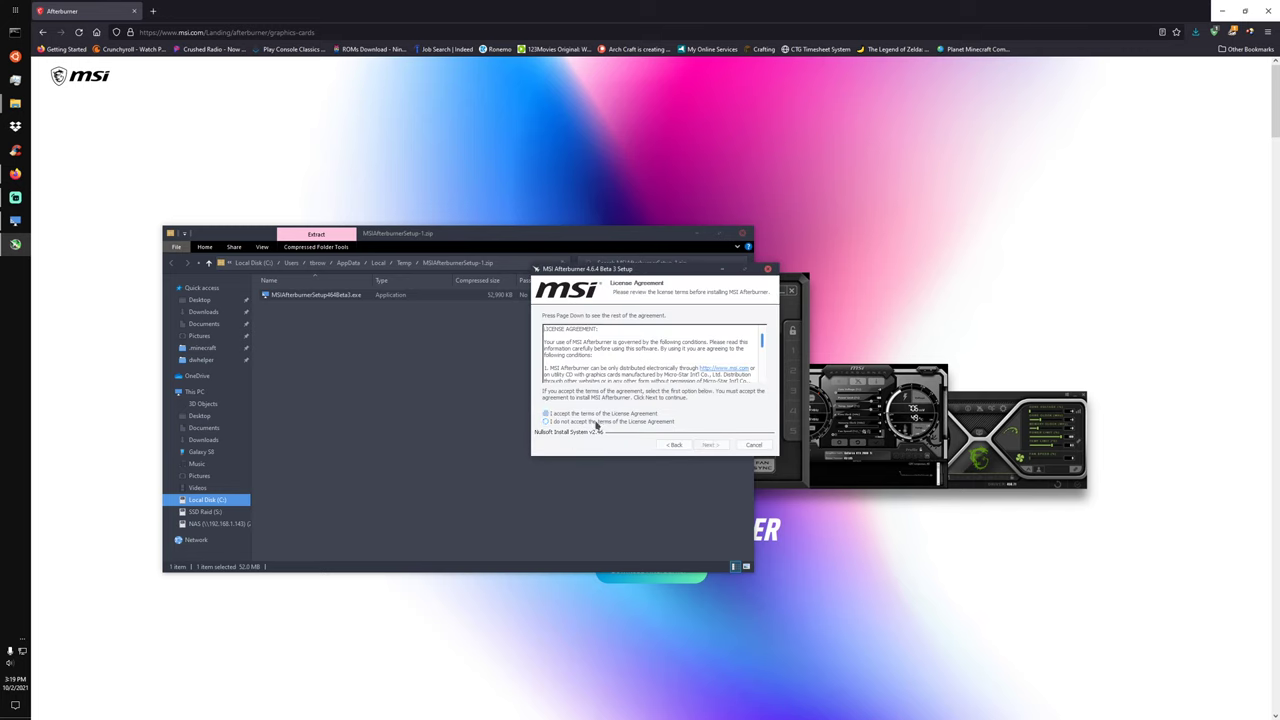
Accept the license agreement and install MSI Afterburner together with RivaTuner Statistics Server
{"action": "left_click", "coordinate": [548, 413]}
{"action": "left_click", "coordinate": [709, 445]}
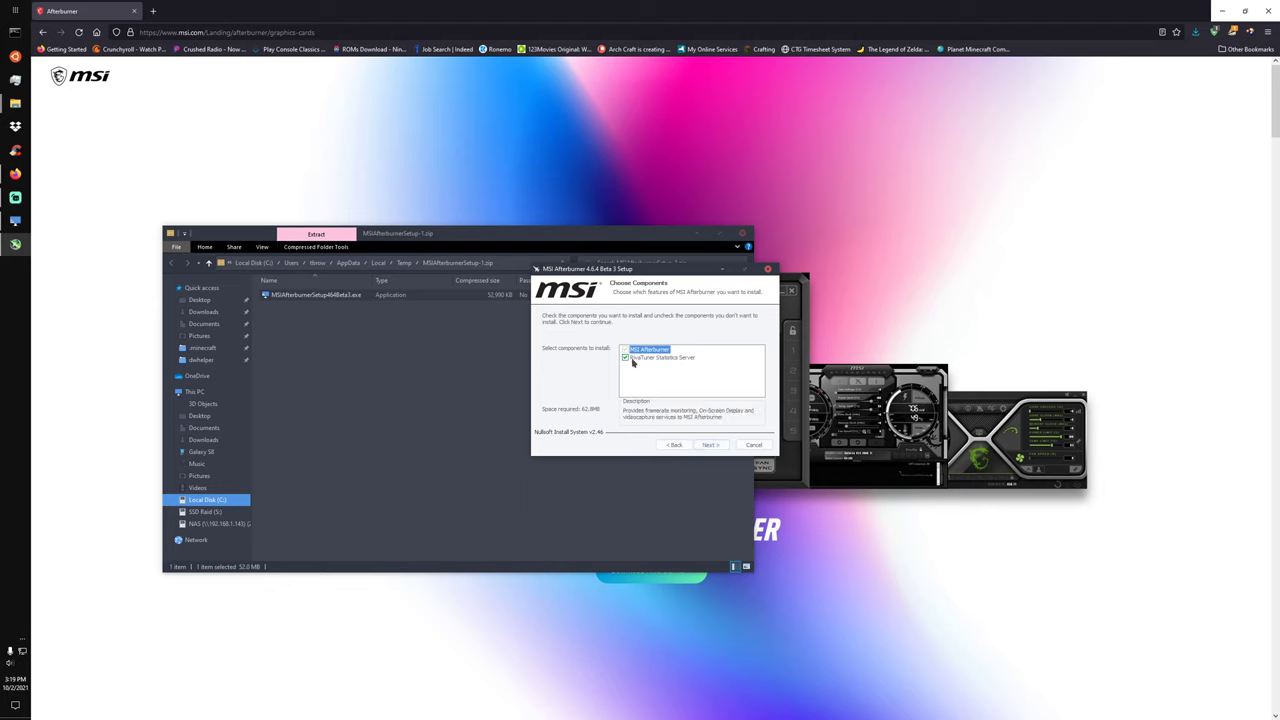
{"action": "left_click", "coordinate": [710, 444]}
{"action": "left_click", "coordinate": [710, 445]}
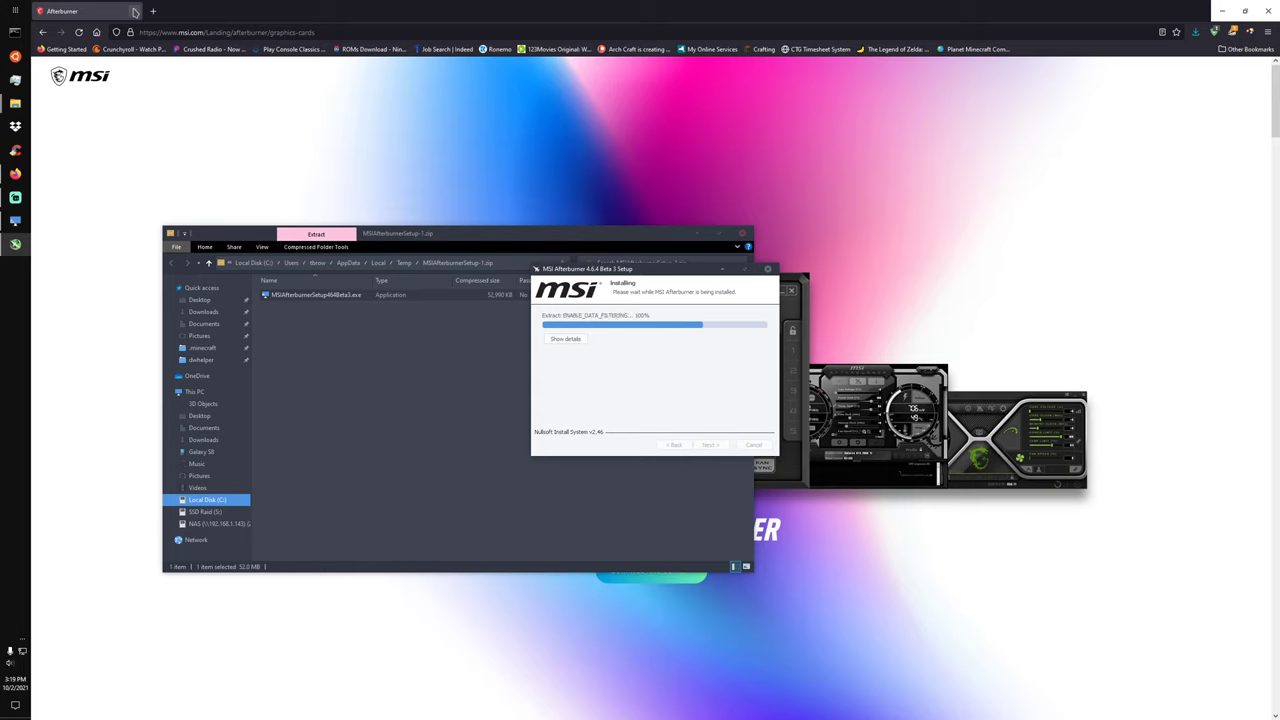
Clear away the browser and close the Temp folder window while the installation runs
{"action": "left_click", "coordinate": [15, 173]}
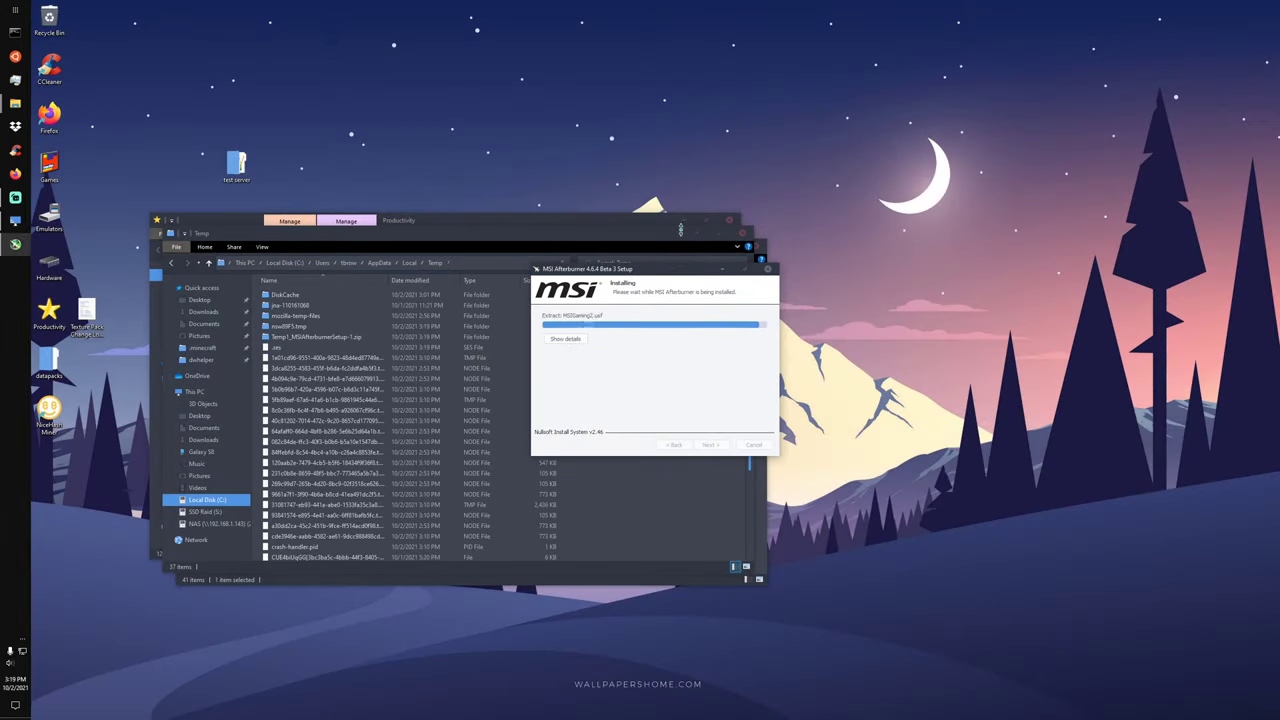
{"action": "left_click", "coordinate": [742, 232]}
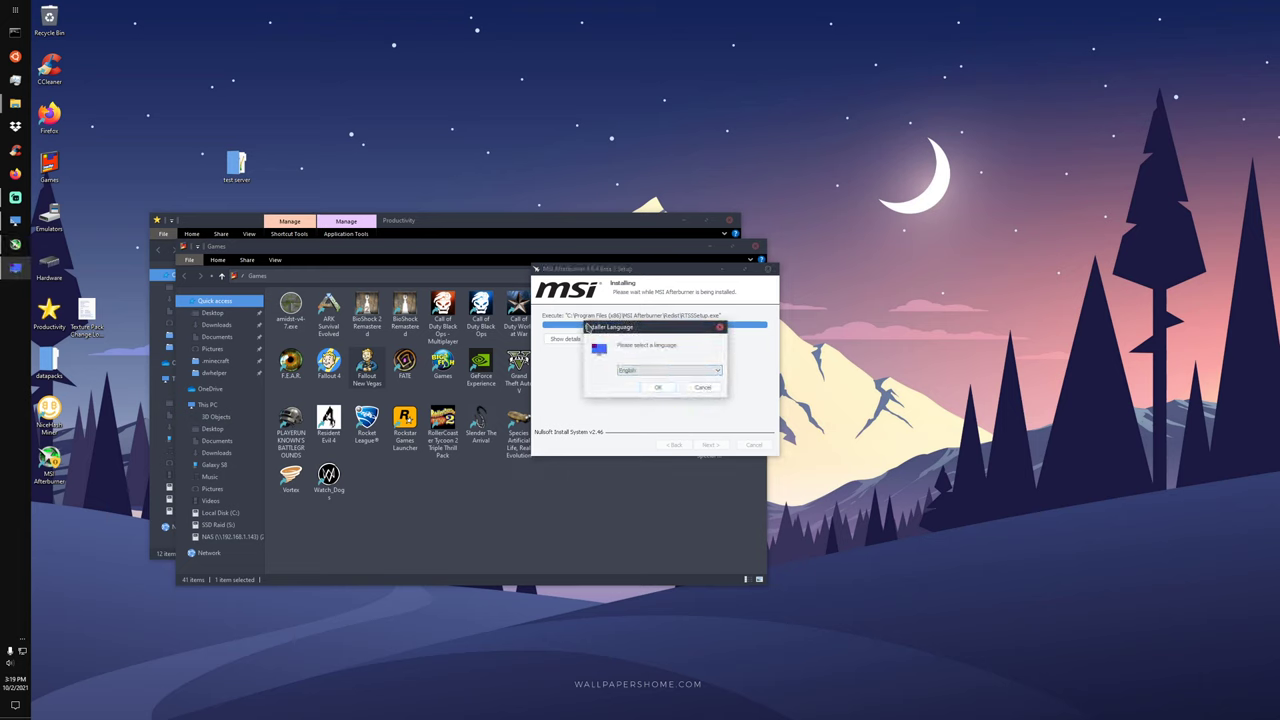
Install RivaTuner Statistics Server in English, accepting its license agreement
{"action": "left_click", "coordinate": [657, 387]}
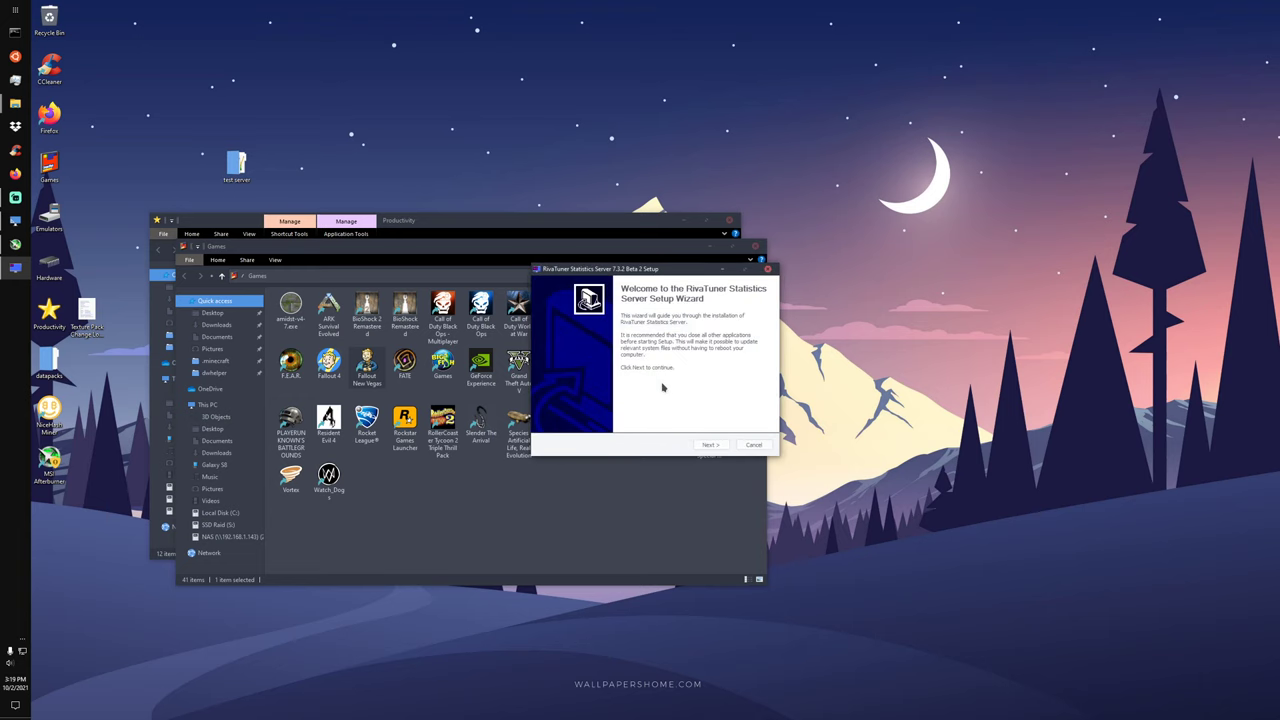
{"action": "left_click", "coordinate": [708, 444]}
{"action": "left_click", "coordinate": [546, 420]}
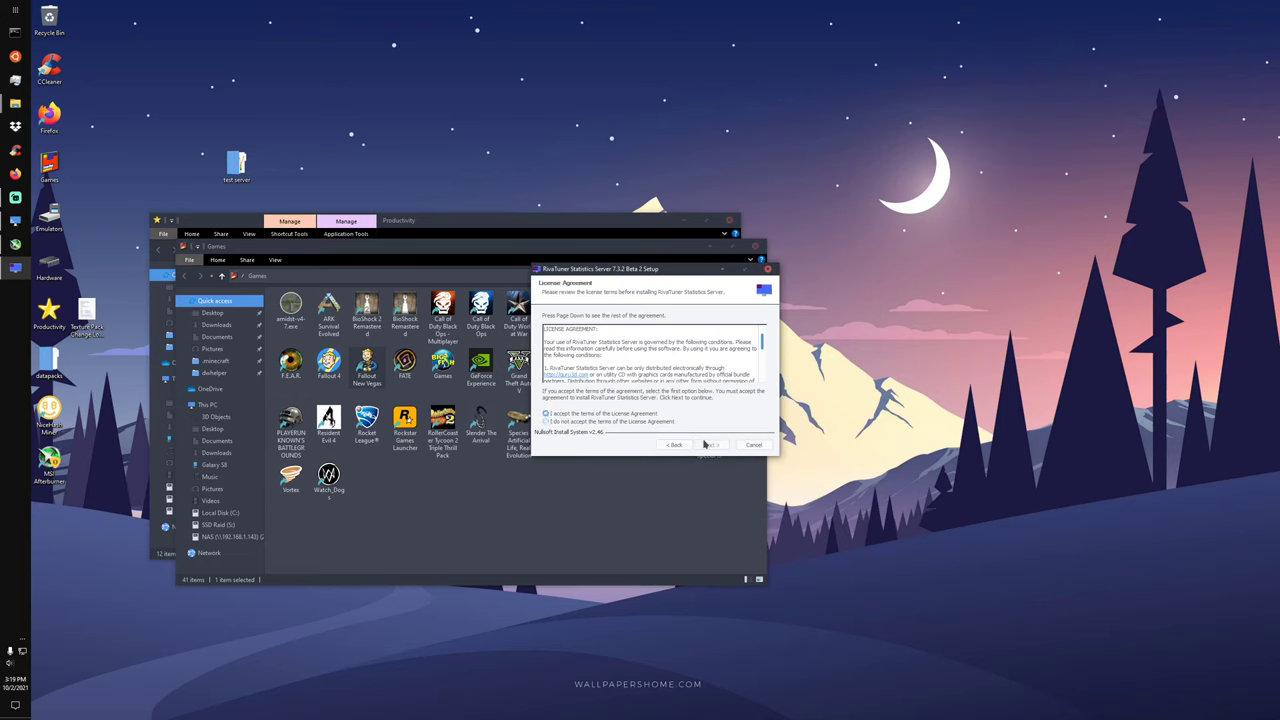
{"action": "left_click", "coordinate": [707, 445]}
{"action": "left_click", "coordinate": [709, 445]}
{"action": "left_click", "coordinate": [710, 446]}
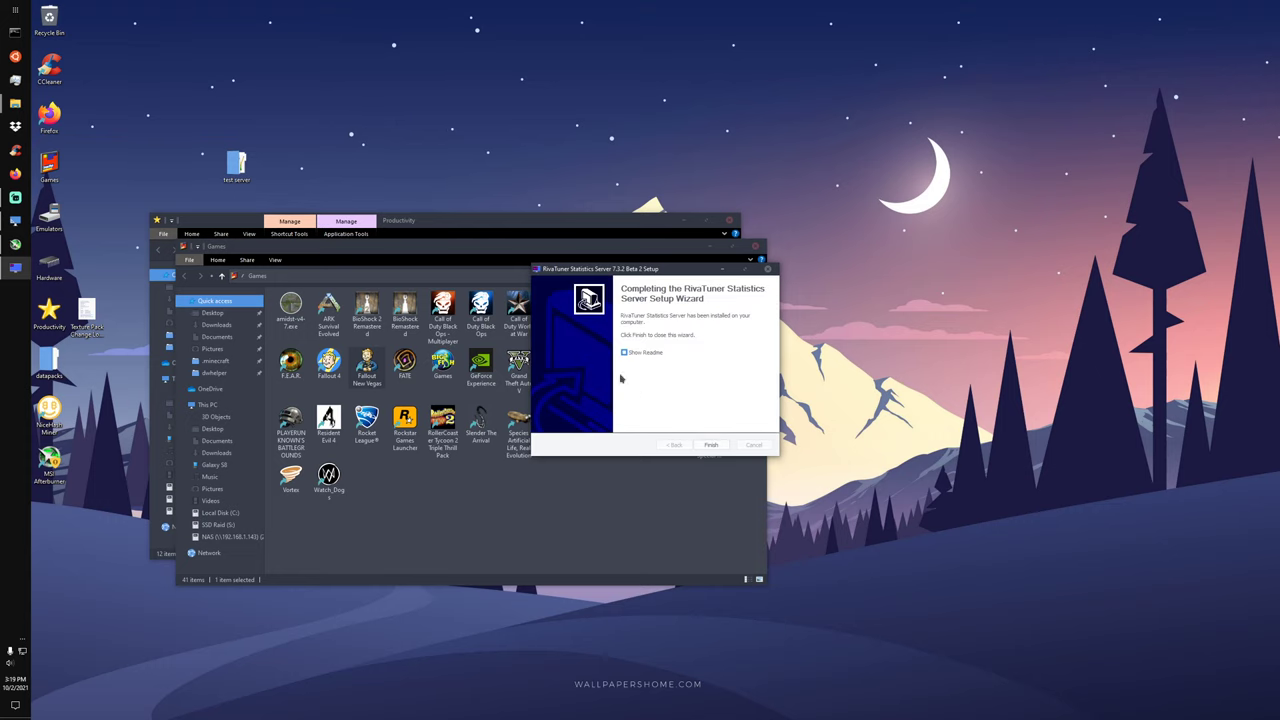
Finish both setup wizards without showing the readmes or running MSI Afterburner, and close the Games folder window
{"action": "left_click", "coordinate": [634, 356]}
{"action": "left_click", "coordinate": [698, 447]}
{"action": "left_click", "coordinate": [638, 372]}
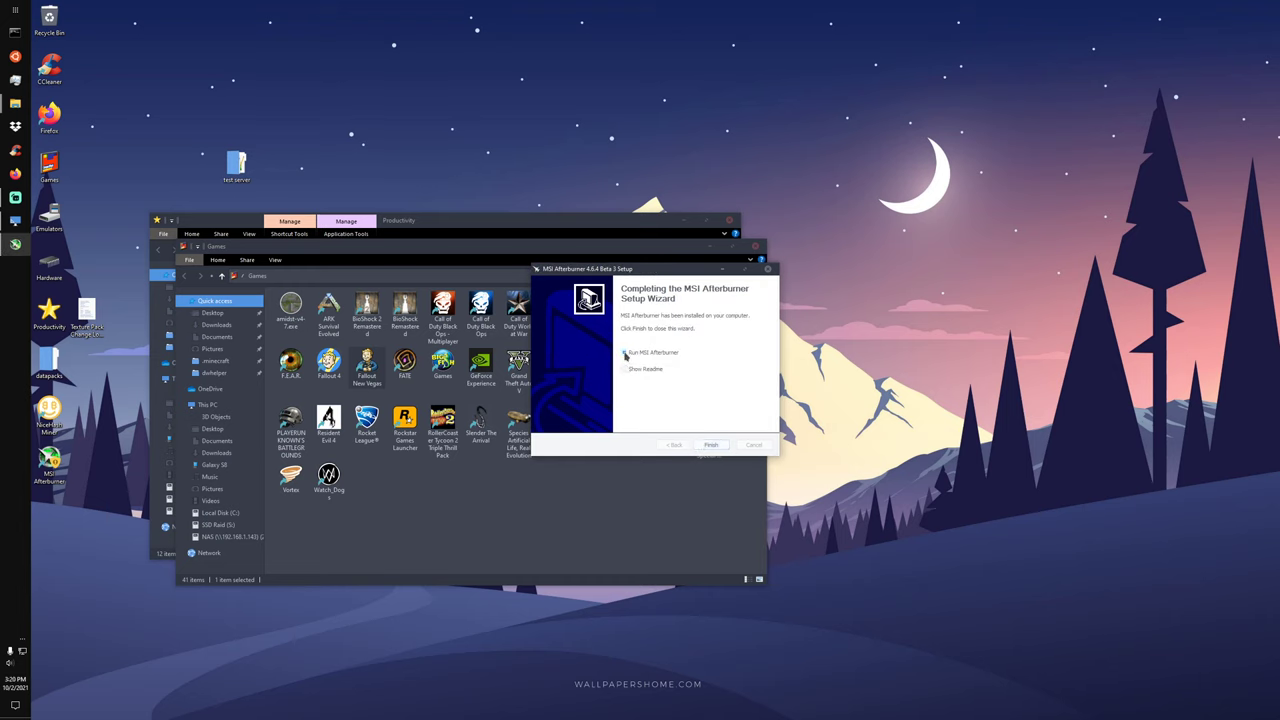
{"action": "left_click", "coordinate": [625, 354]}
{"action": "left_click", "coordinate": [711, 445]}
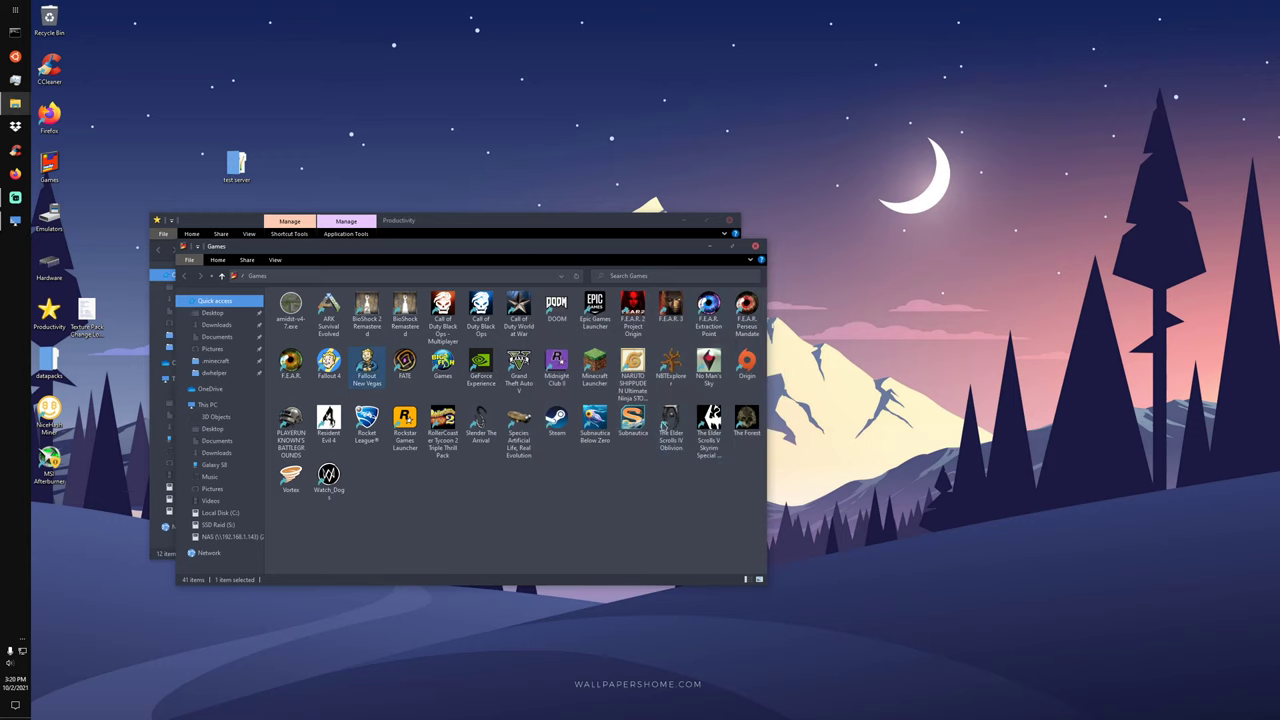
{"action": "left_click", "coordinate": [755, 247]}
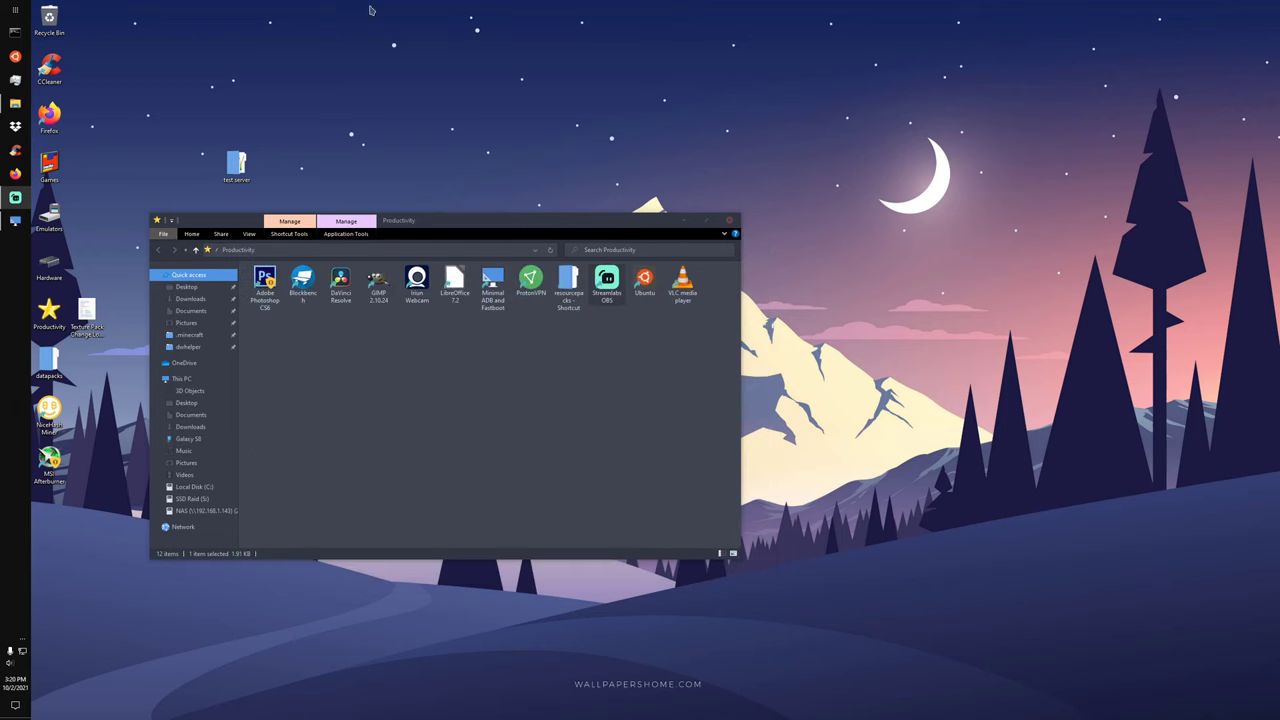
Open RivaTuner Statistics Server and start adding a new application profile
{"action": "left_click", "coordinate": [15, 10]}
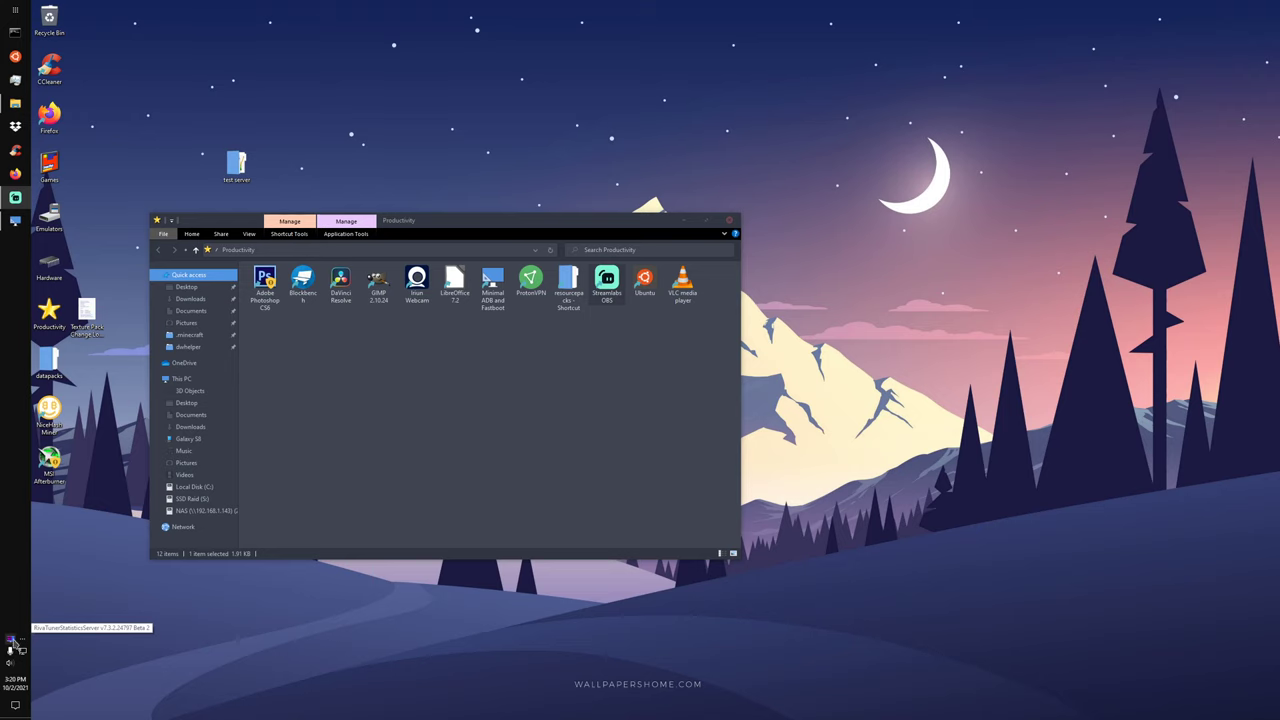
{"action": "left_click", "coordinate": [10, 639]}
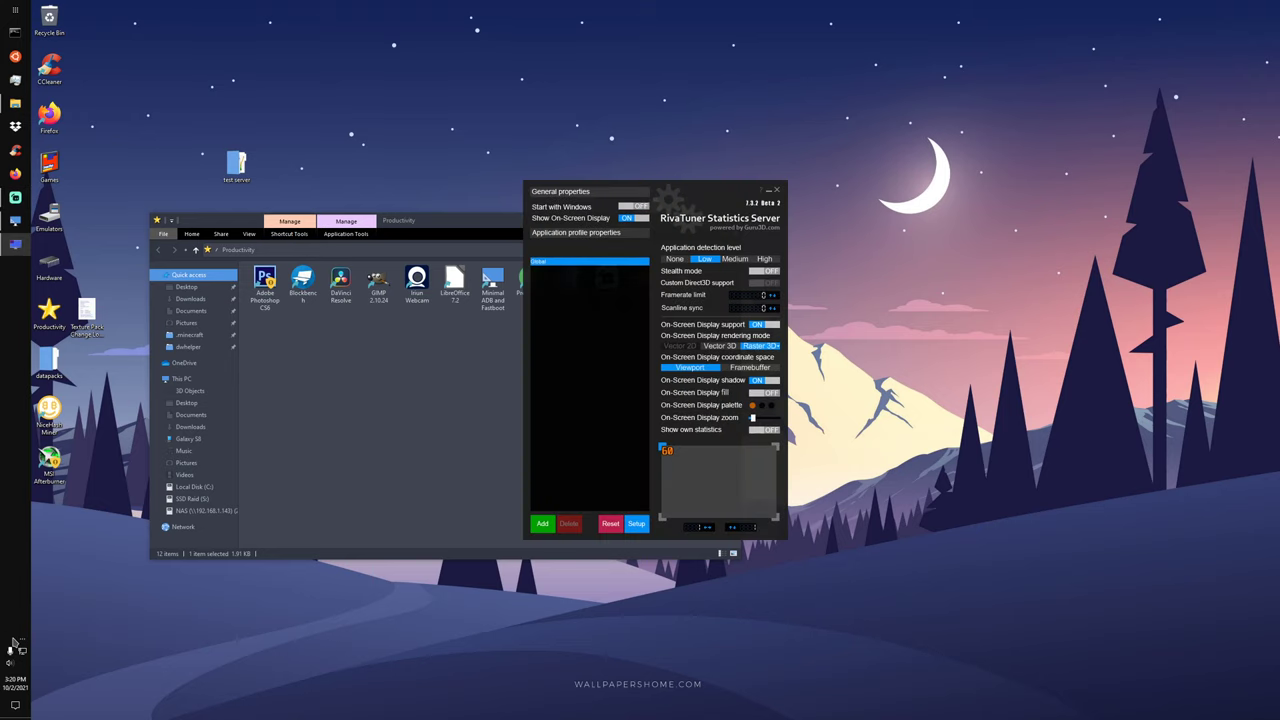
{"action": "left_click", "coordinate": [543, 526]}
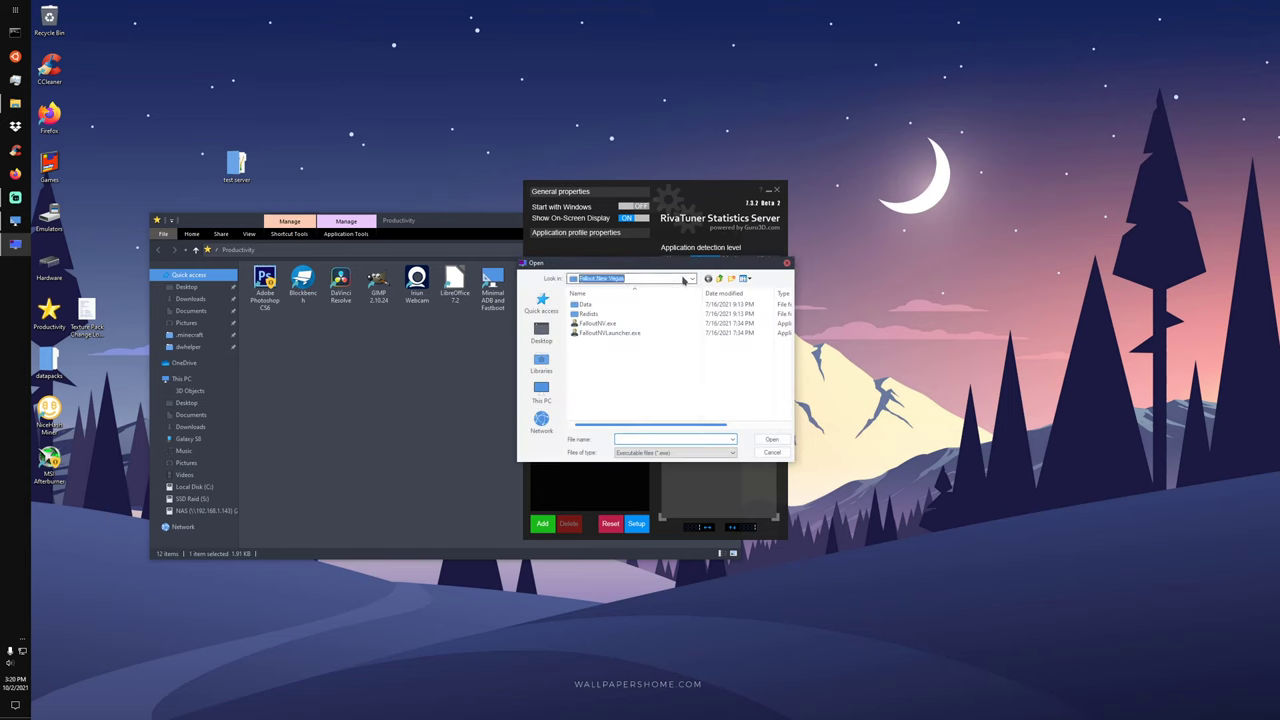
Add FalloutNV.exe from SteamLibrary\steamapps\common\Fallout New Vegas on the S: drive as the profile, and close the RivaTuner window
{"action": "left_click", "coordinate": [684, 280]}
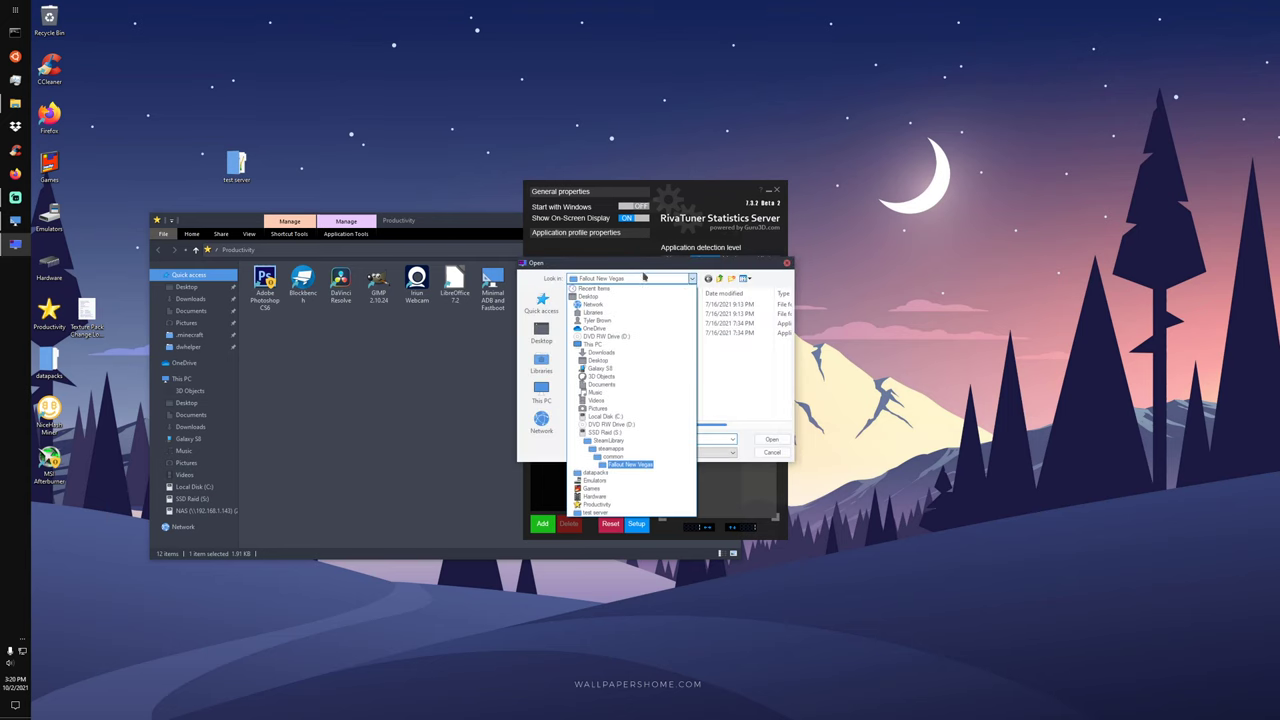
{"action": "left_click", "coordinate": [605, 432]}
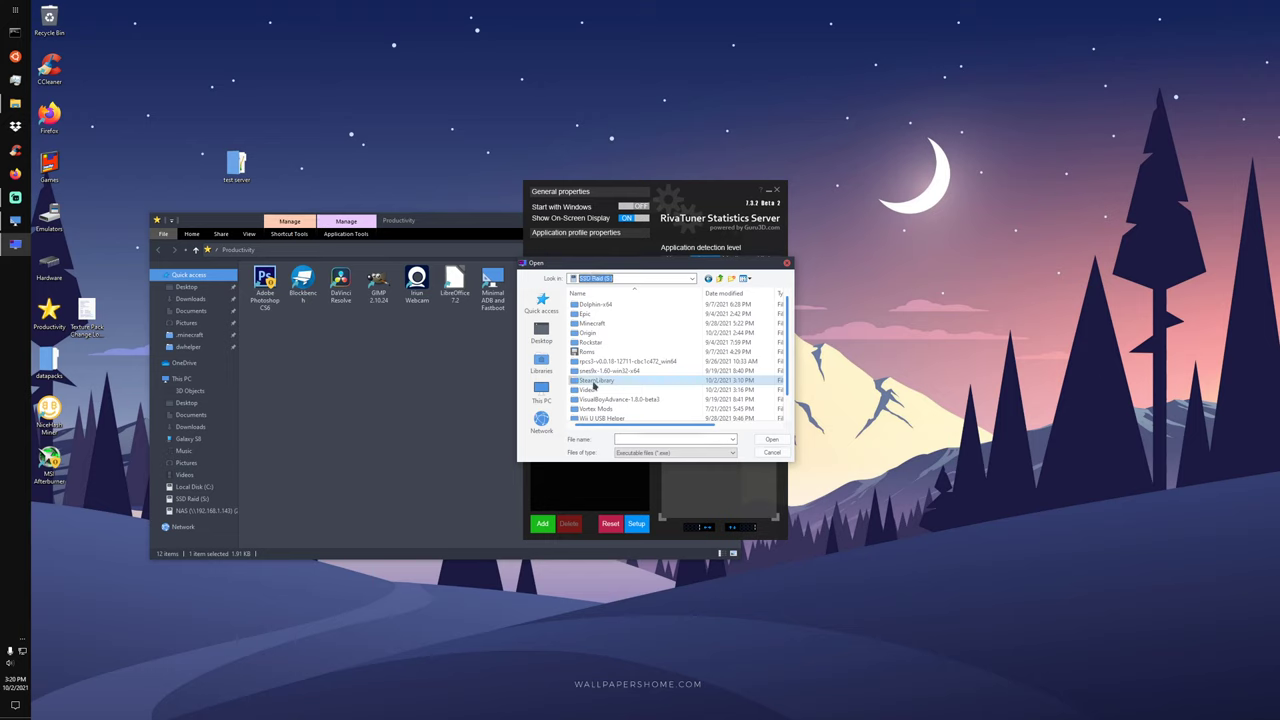
{"action": "double_click", "coordinate": [594, 384]}
{"action": "double_click", "coordinate": [590, 305]}
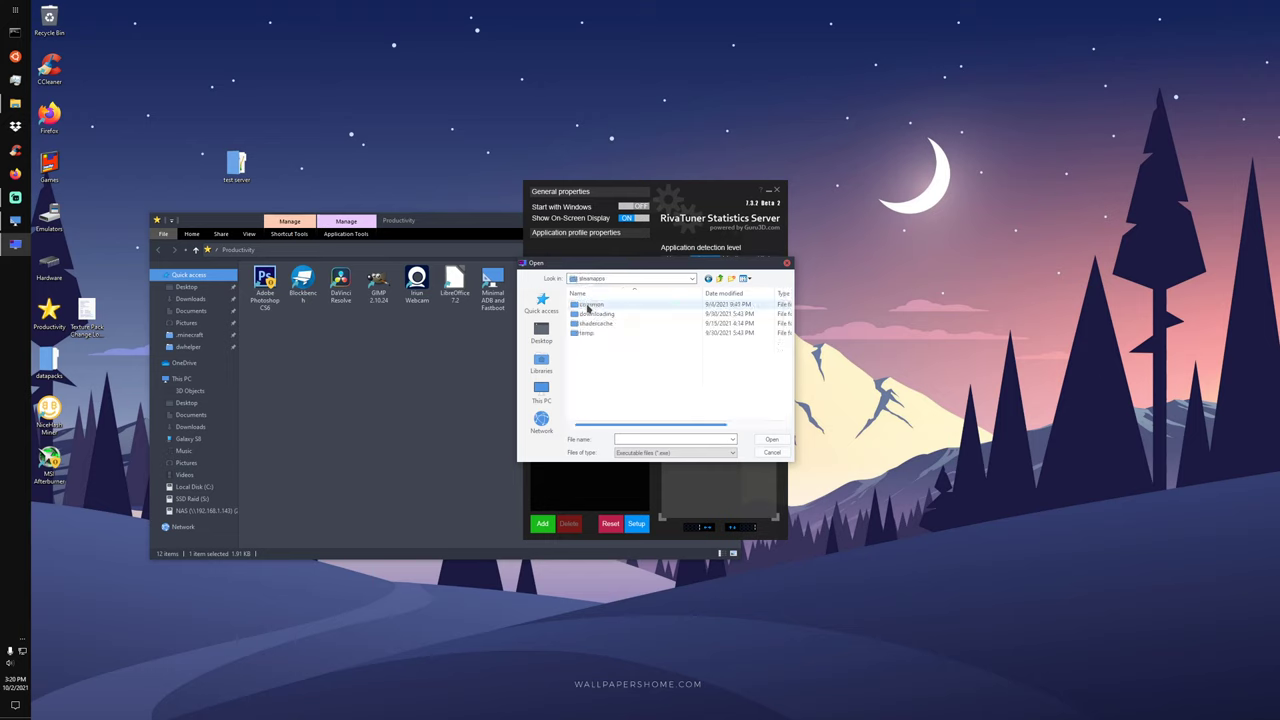
{"action": "double_click", "coordinate": [589, 306]}
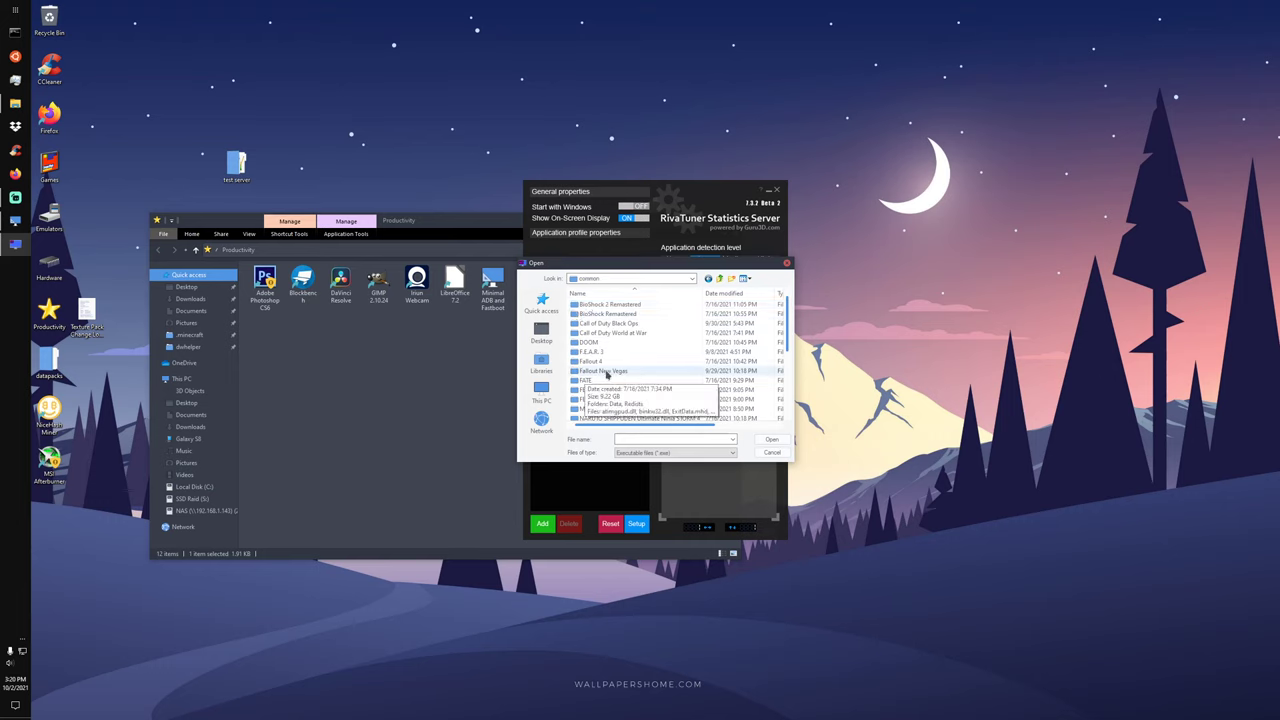
{"action": "double_click", "coordinate": [606, 373]}
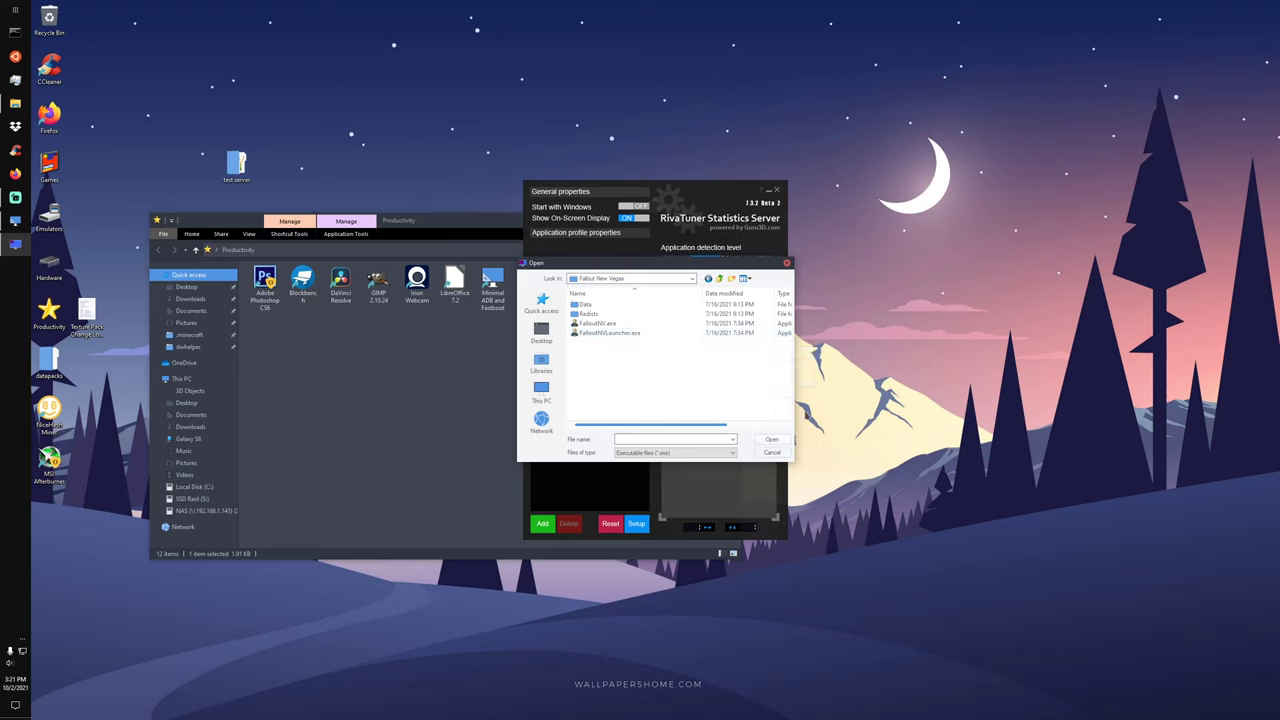
{"action": "left_click", "coordinate": [597, 325]}
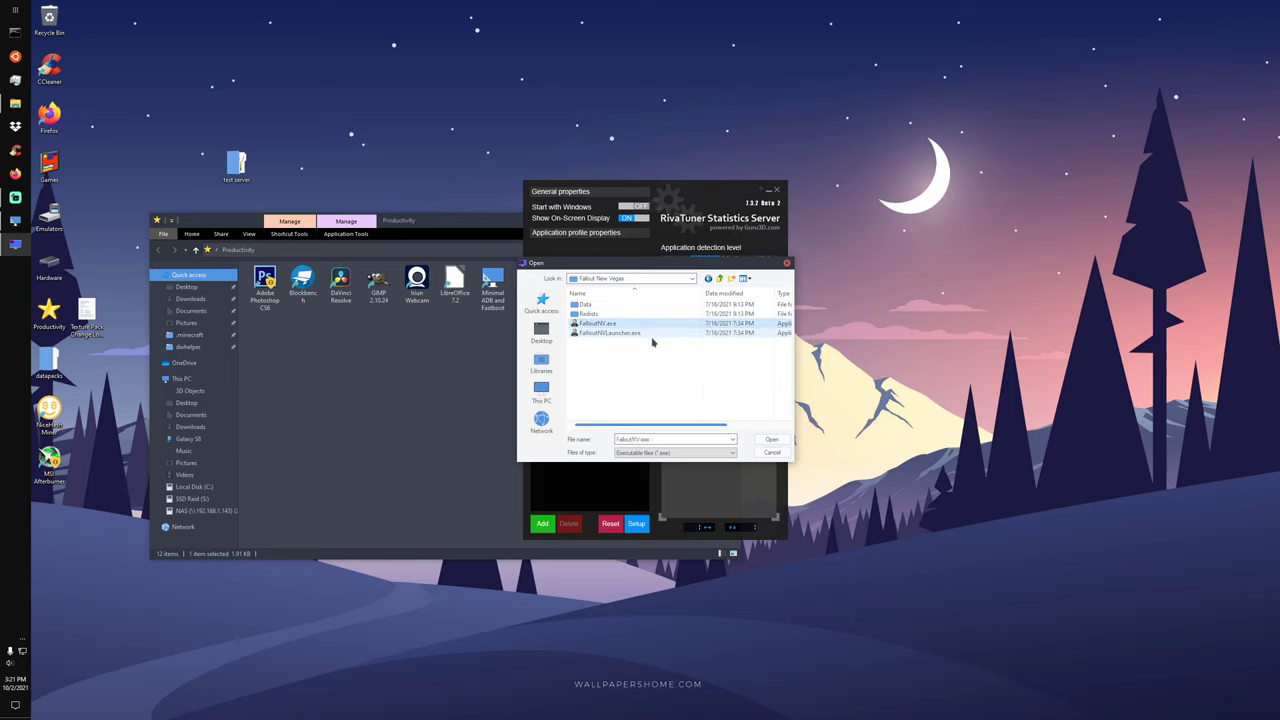
{"action": "left_click", "coordinate": [771, 439]}
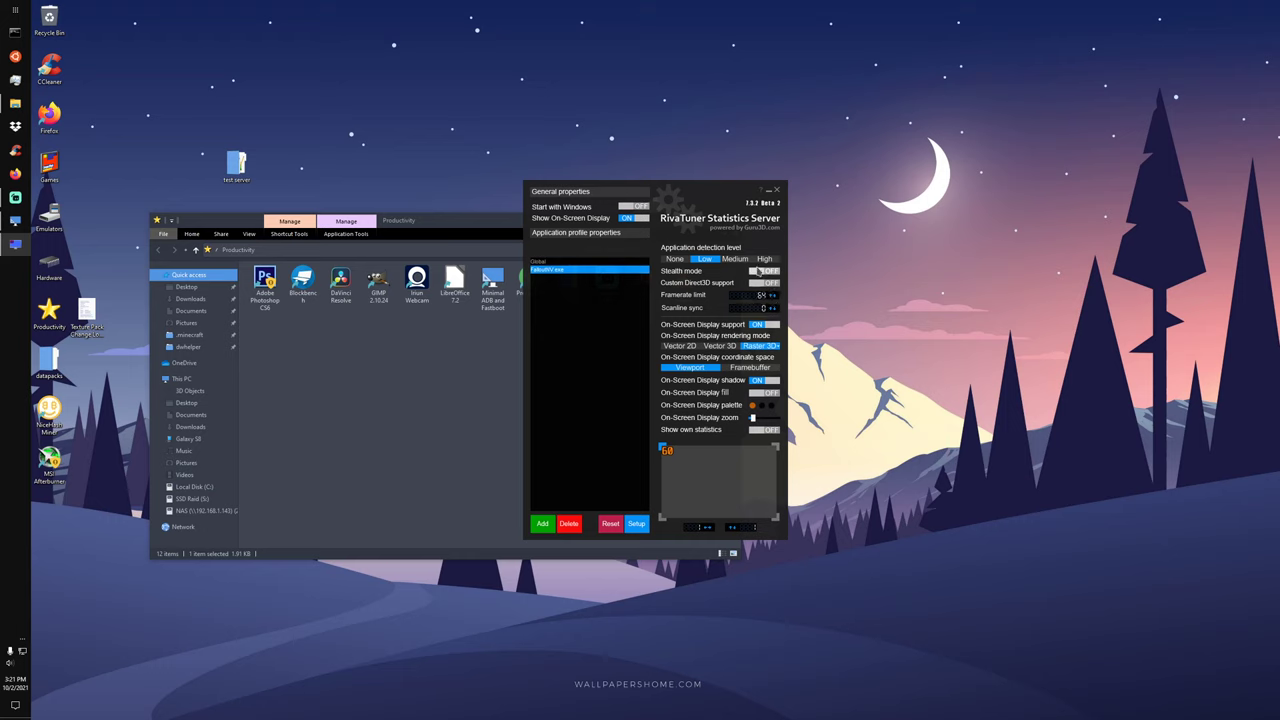
{"action": "left_click", "coordinate": [776, 190]}
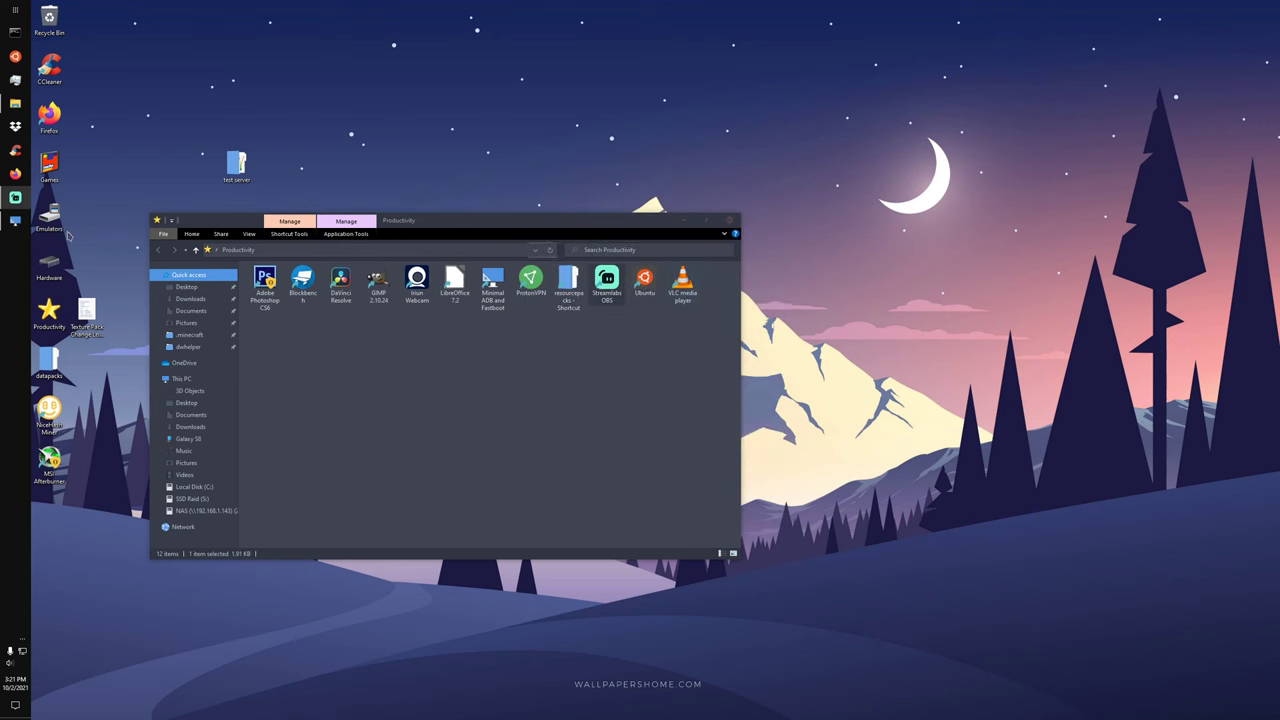
Launch Fallout New Vegas from the desktop Games folder and continue from the last saved game
{"action": "double_click", "coordinate": [49, 166]}
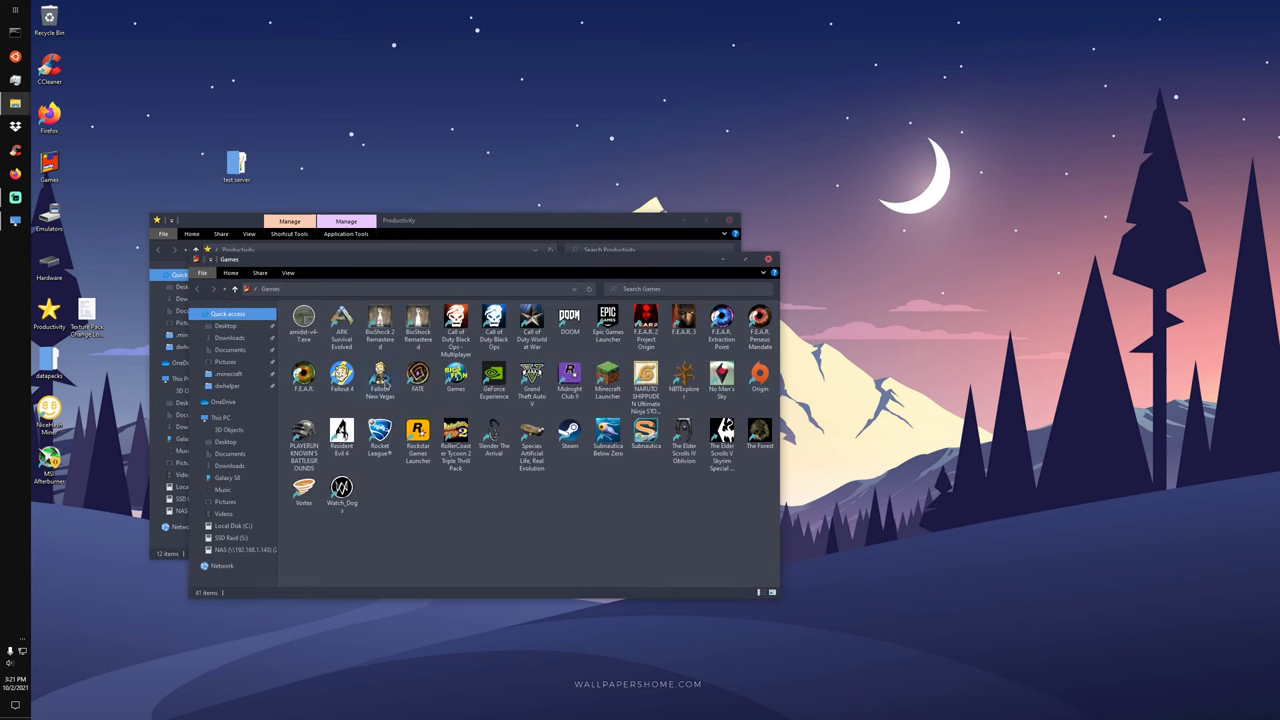
{"action": "double_click", "coordinate": [385, 384]}
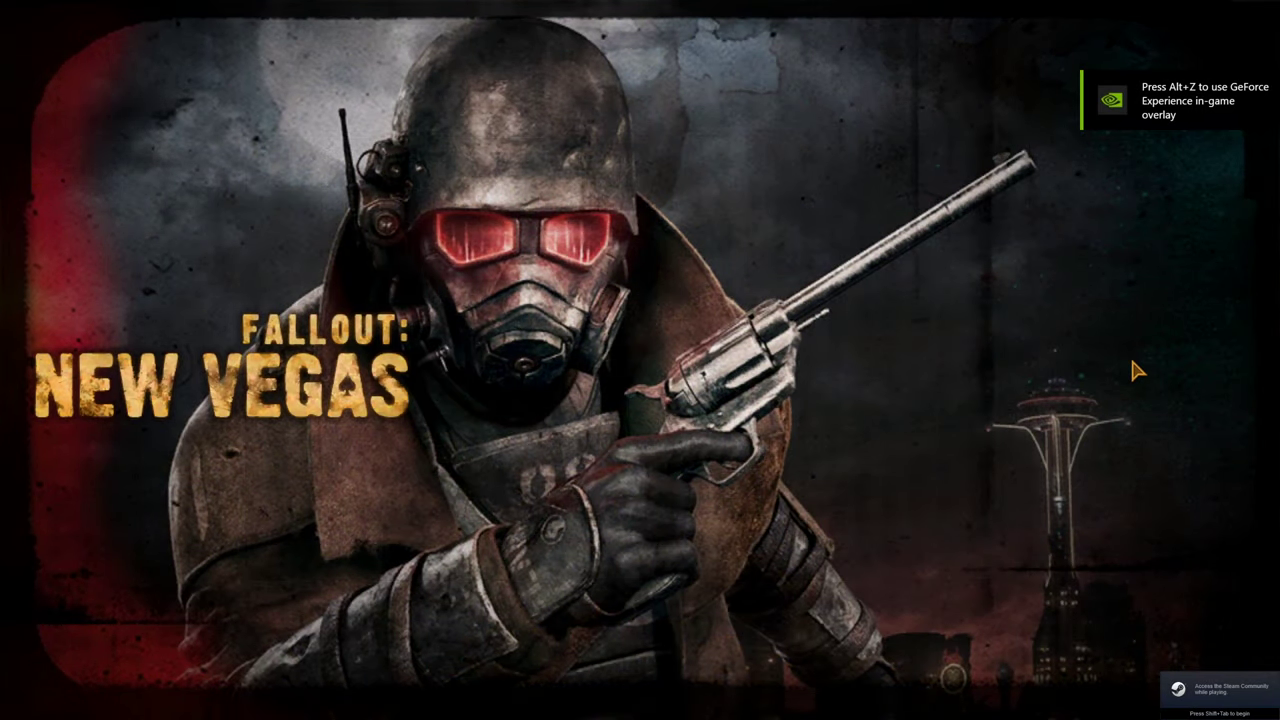
{"action": "left_click", "coordinate": [1193, 241]}
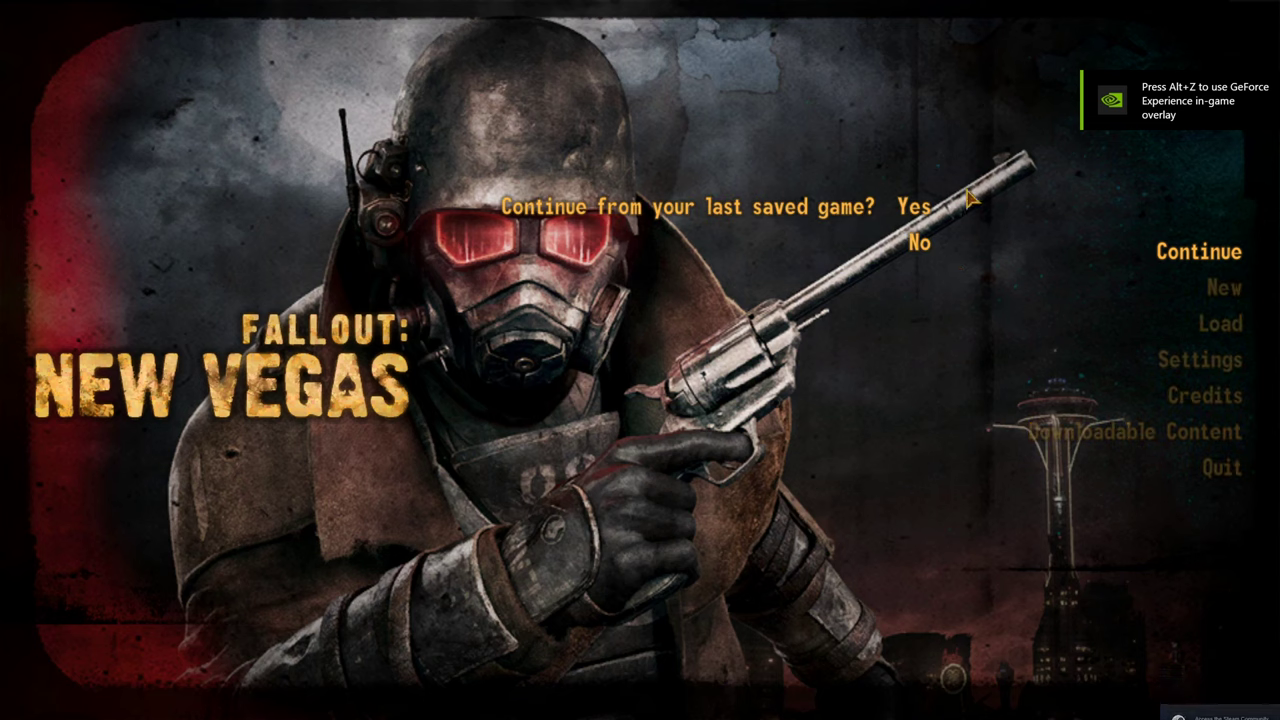
{"action": "left_click", "coordinate": [900, 206]}
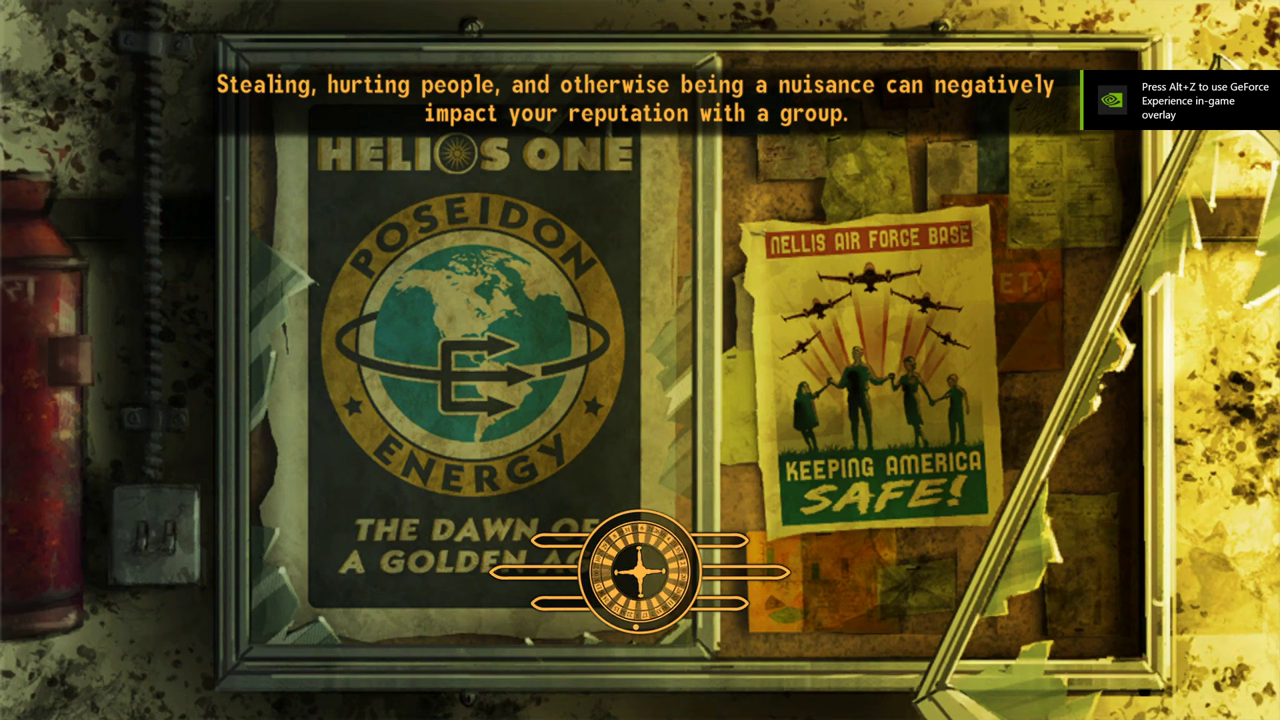